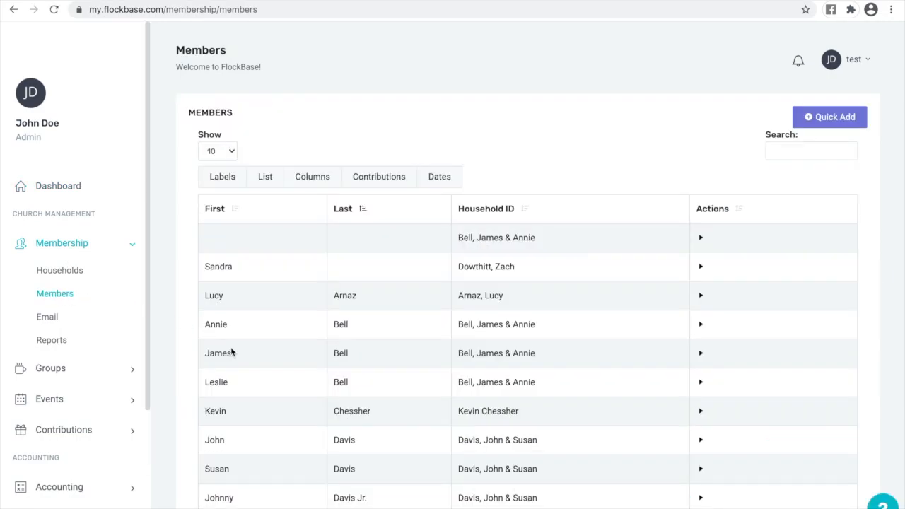
# Open the contribution purposes page in the financial settings.
pyautogui.scroll(-2, 250, 365)
pyautogui.scroll(2, 248, 367)
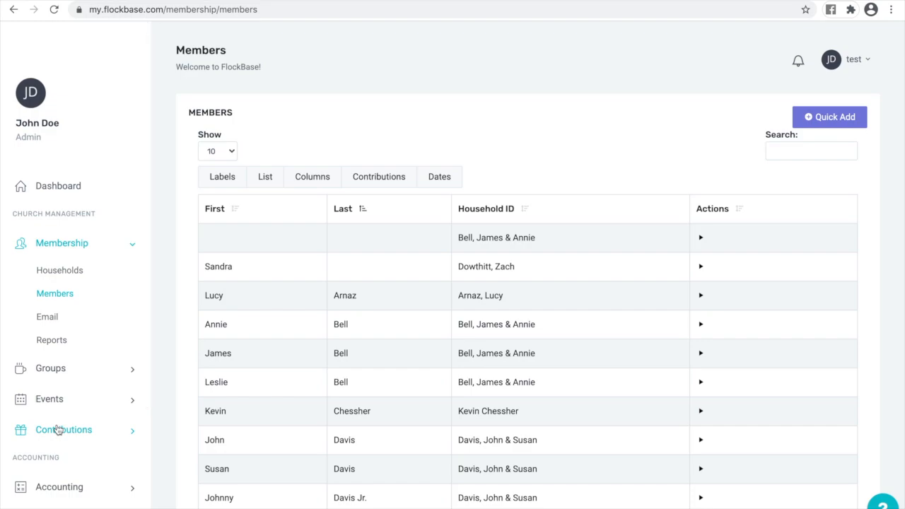
pyautogui.scroll(-3, 58, 430)
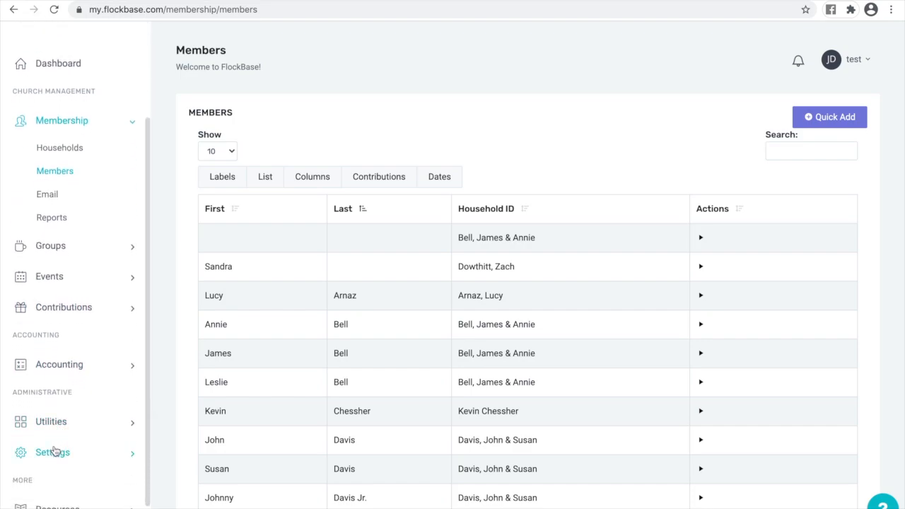
pyautogui.click(54, 452)
pyautogui.scroll(-1, 52, 448)
pyautogui.click(60, 480)
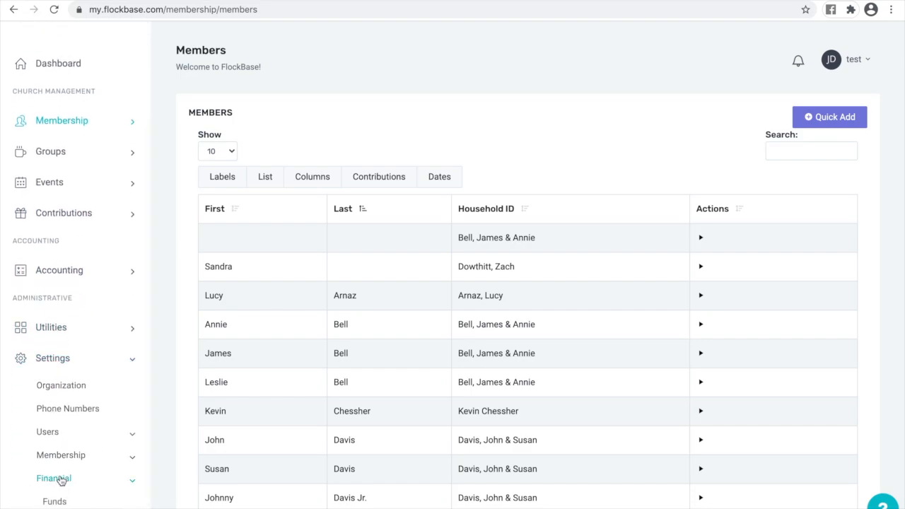
pyautogui.scroll(-3, 61, 482)
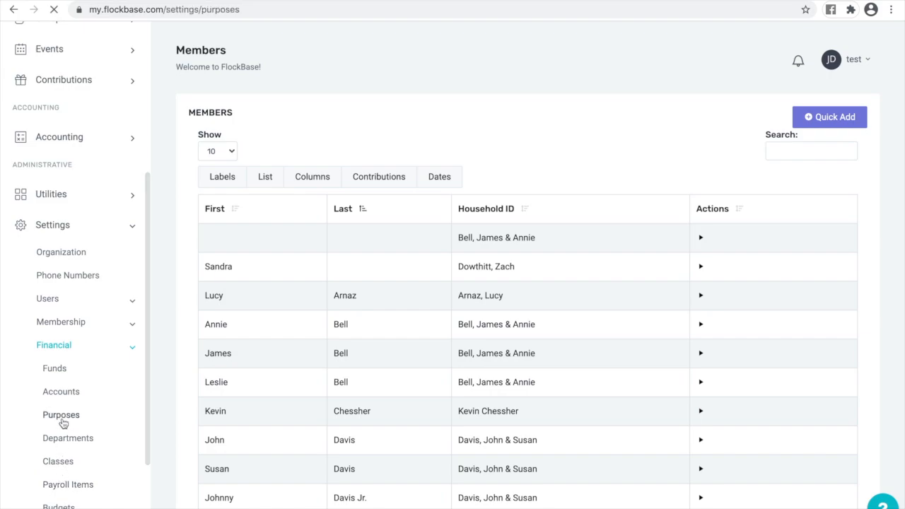
# Review the contribution purposes and the income accounts that can be assigned to the General purpose, keeping General Income | 1-4010.
pyautogui.scroll(-5, 195, 362)
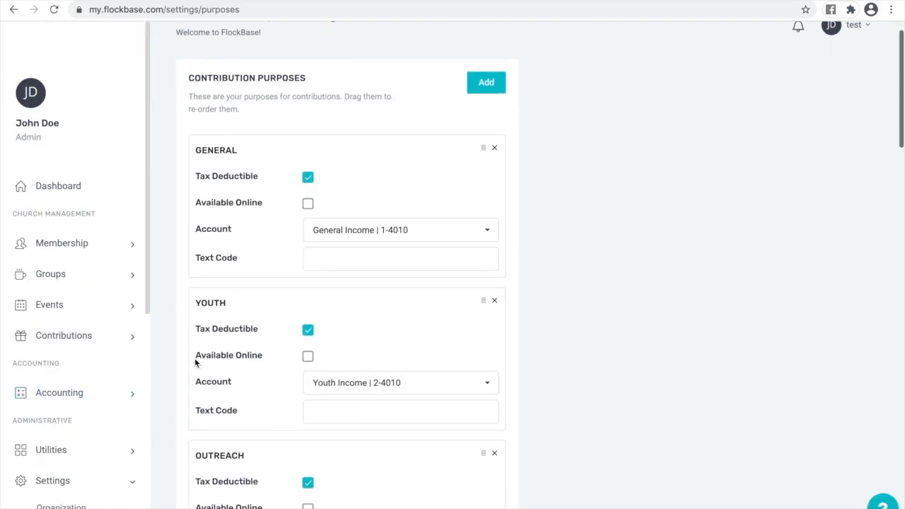
pyautogui.scroll(-3, 195, 363)
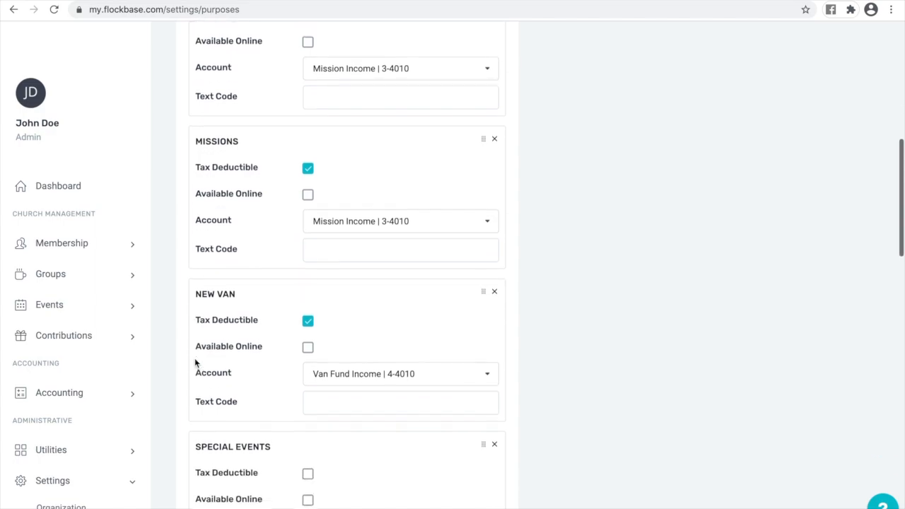
pyautogui.scroll(3, 195, 362)
pyautogui.scroll(3, 195, 363)
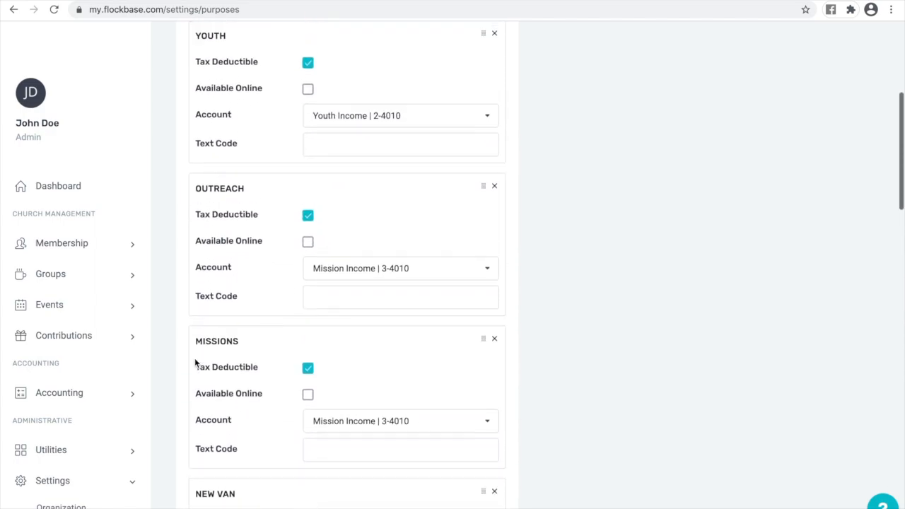
pyautogui.scroll(3, 196, 363)
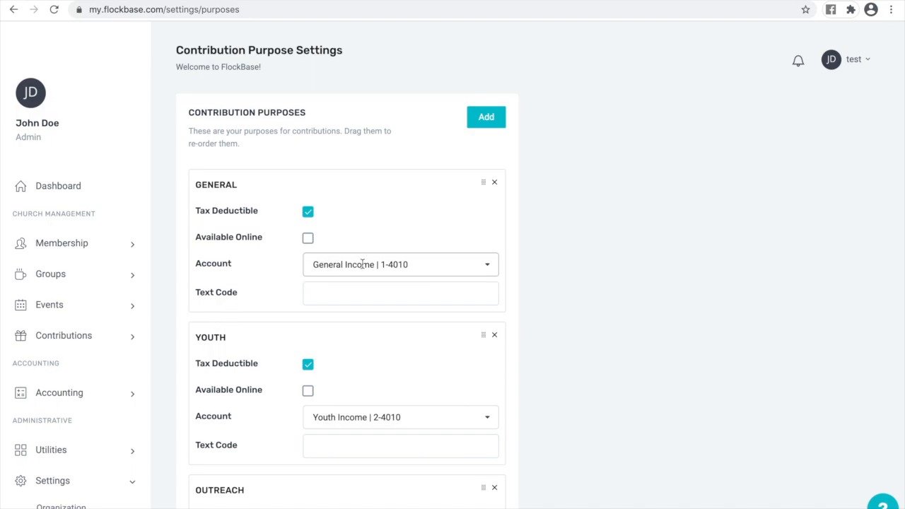
pyautogui.click(487, 266)
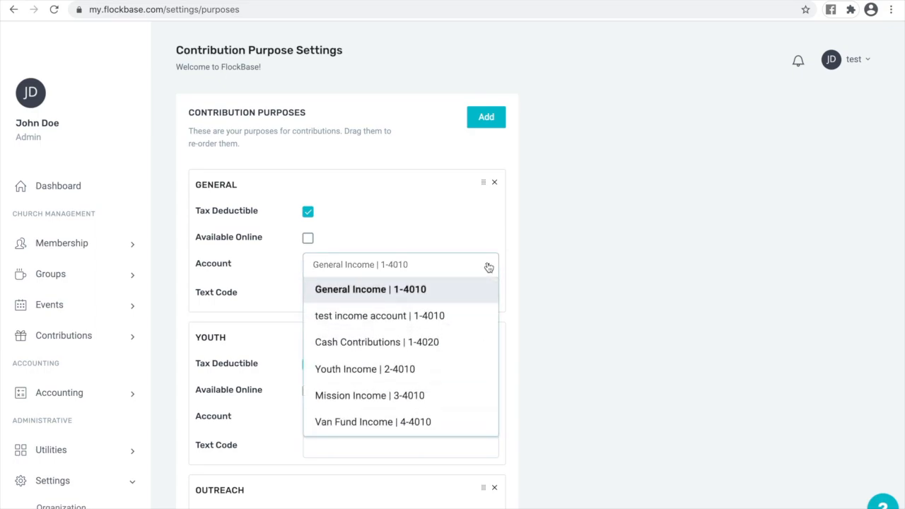
pyautogui.click(394, 293)
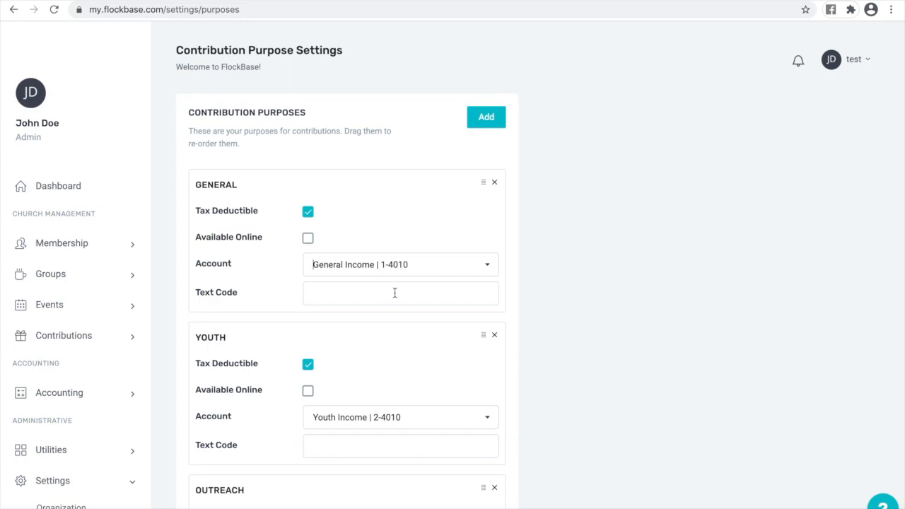
# Start a new contribution entry and select the second member in the member list as the contributor.
pyautogui.click(73, 342)
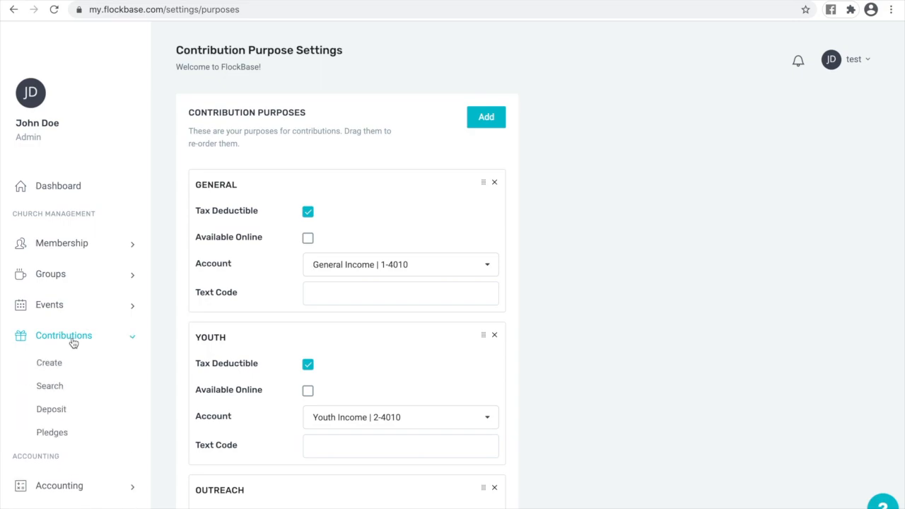
pyautogui.click(56, 365)
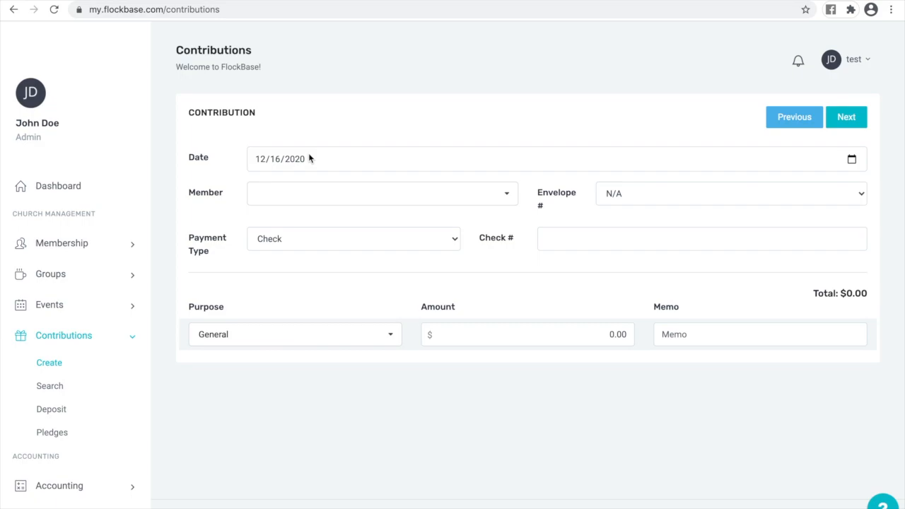
pyautogui.click(517, 204)
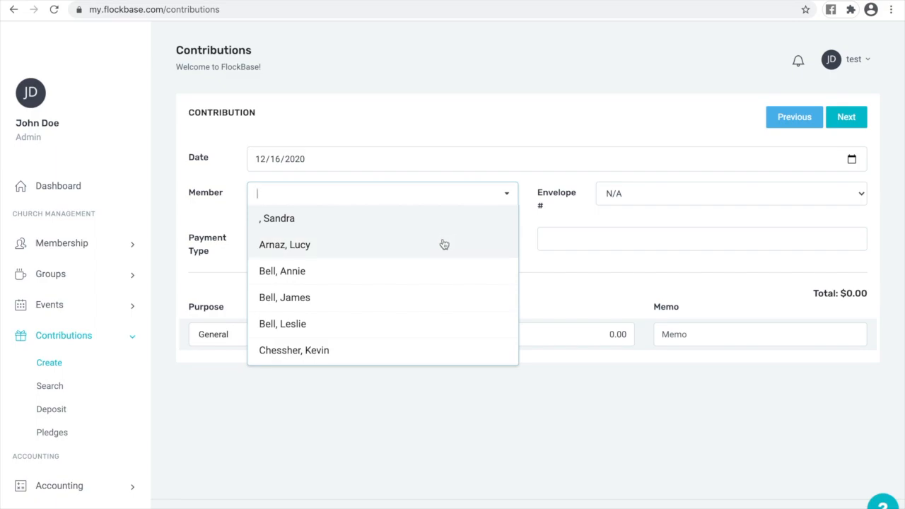
pyautogui.click(443, 244)
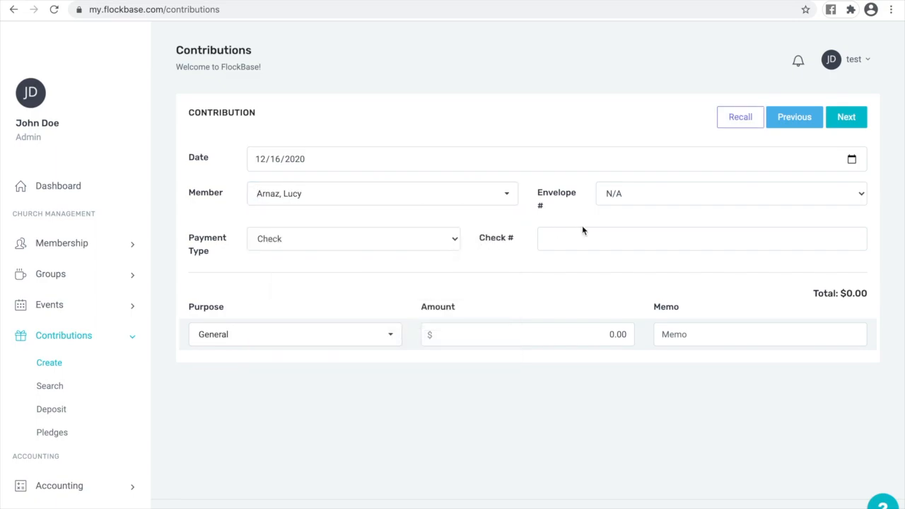
# Set the contribution's payment type to Cash.
pyautogui.click(455, 242)
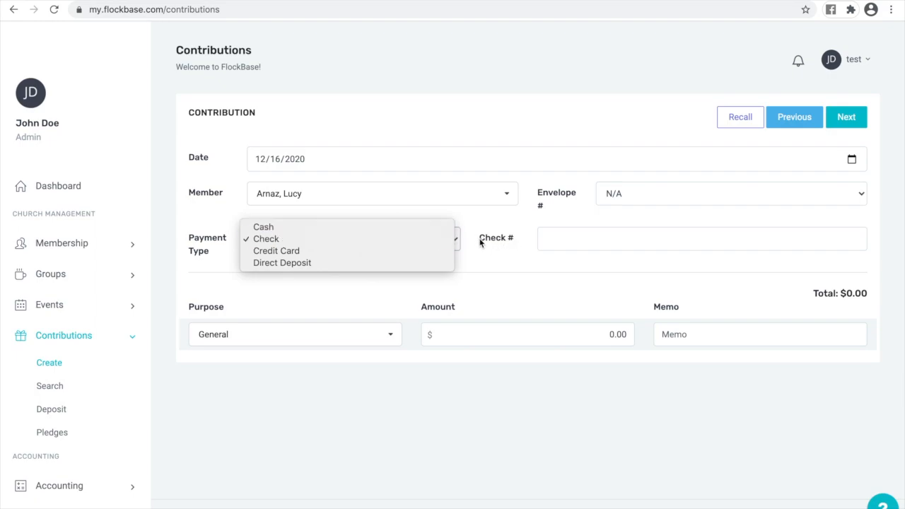
pyautogui.click(433, 249)
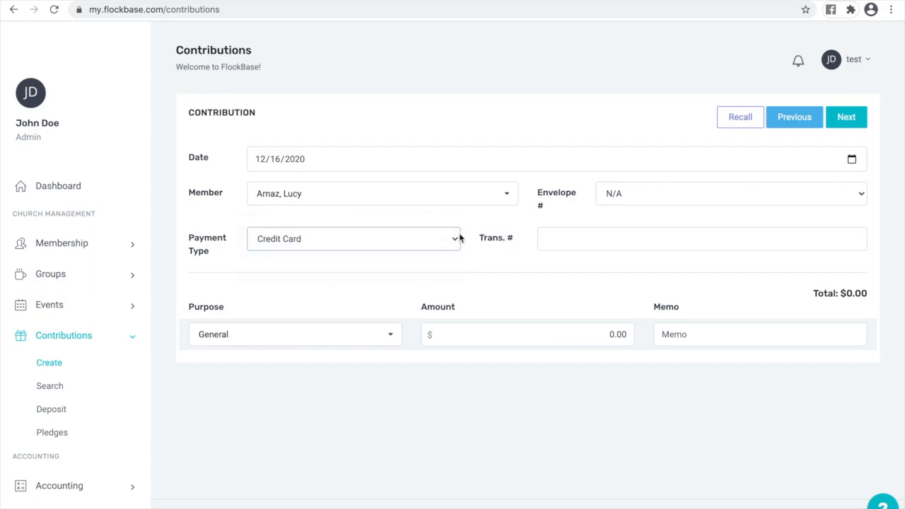
pyautogui.click(459, 238)
pyautogui.click(421, 215)
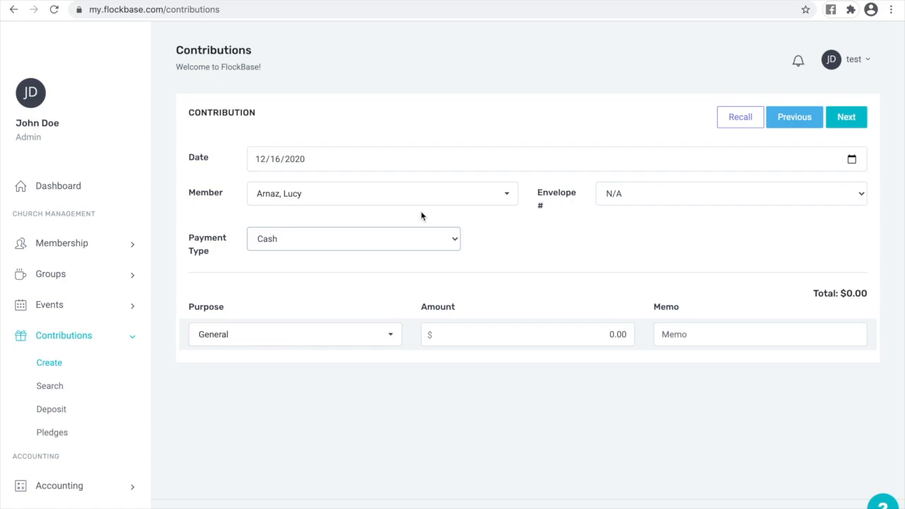
# Assign $200.00 to the Missions Africa purpose without a memo and save the contribution.
pyautogui.click(391, 337)
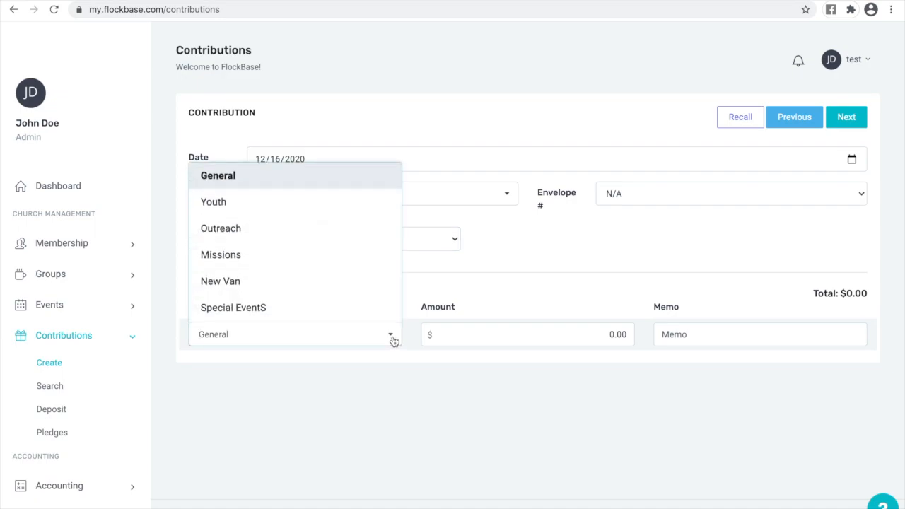
pyautogui.scroll(-5, 347, 256)
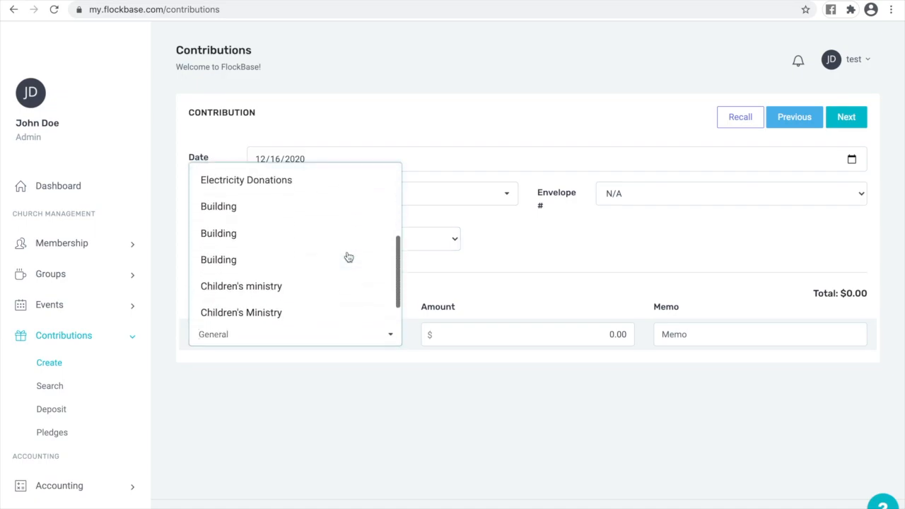
pyautogui.click(313, 311)
pyautogui.click(567, 339)
pyautogui.moveTo(613, 334); pyautogui.dragTo(607, 336)
pyautogui.write('200')
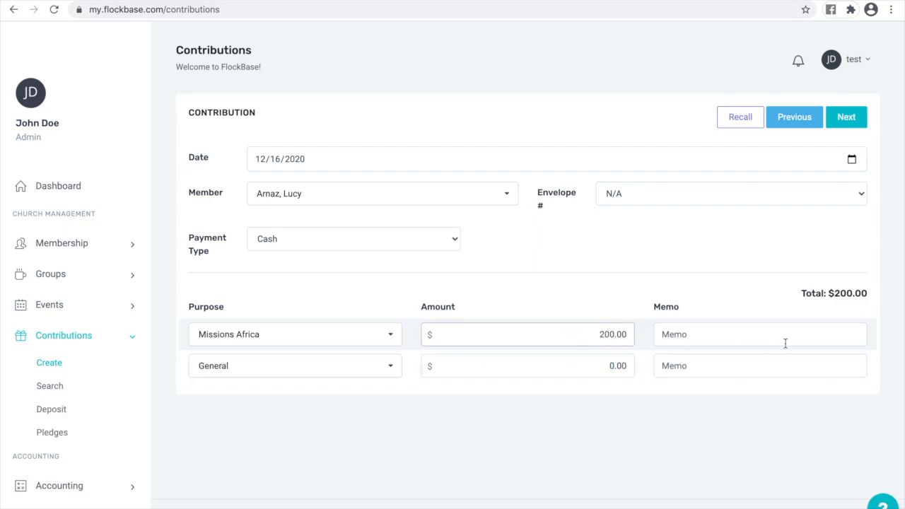
pyautogui.click(783, 336)
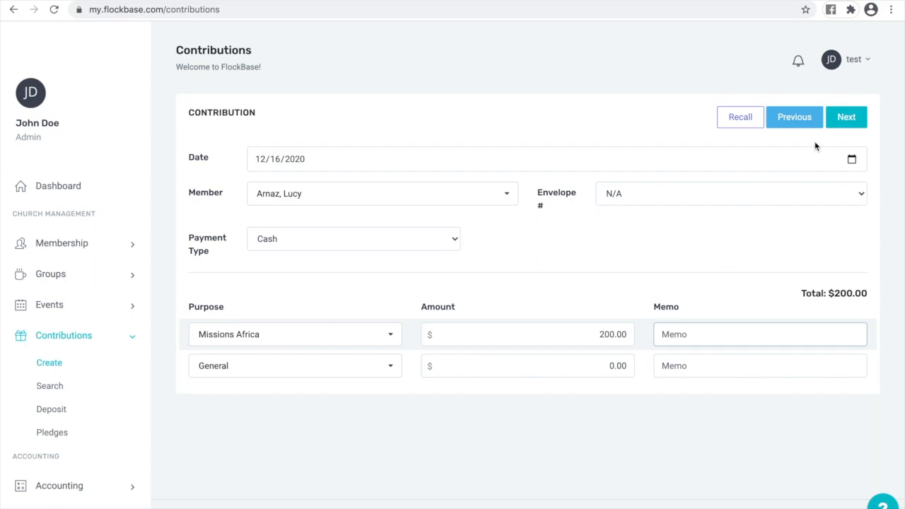
pyautogui.click(851, 117)
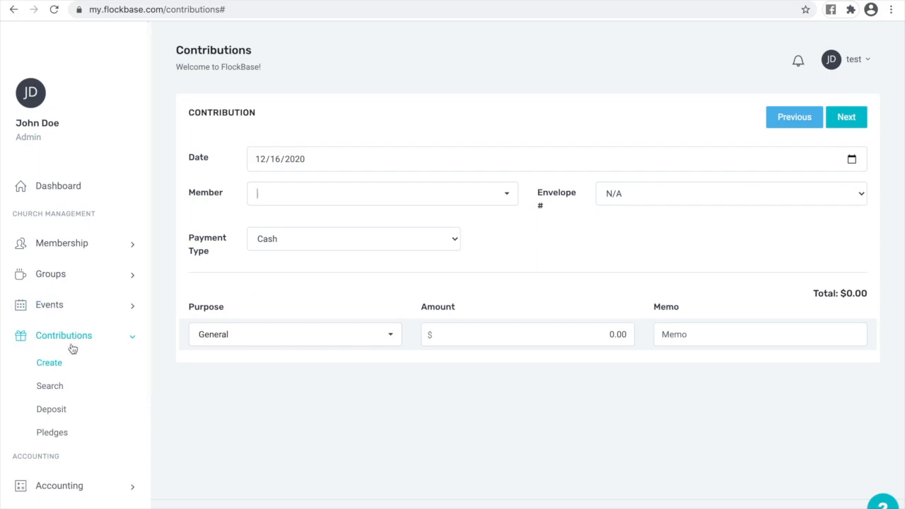
# Create a new contribution deposit with Savings as its account, leaving the description empty.
pyautogui.click(51, 409)
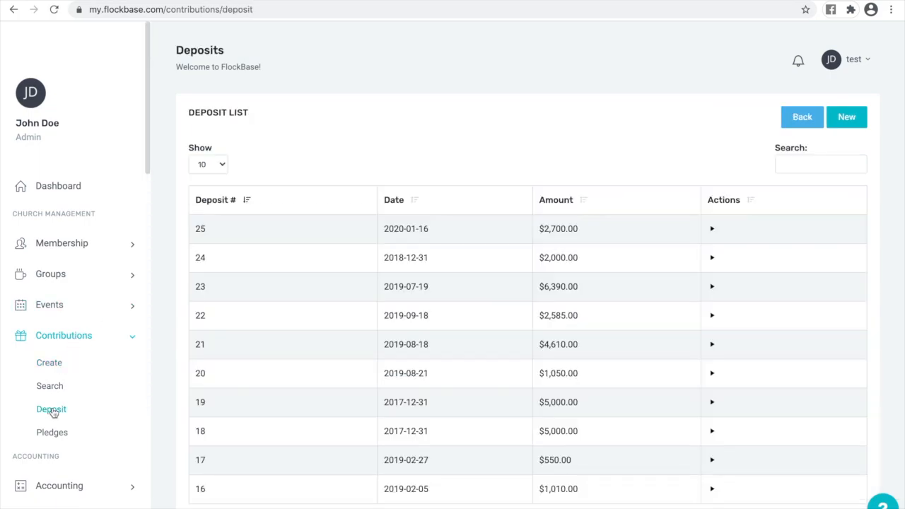
pyautogui.scroll(-1, 259, 400)
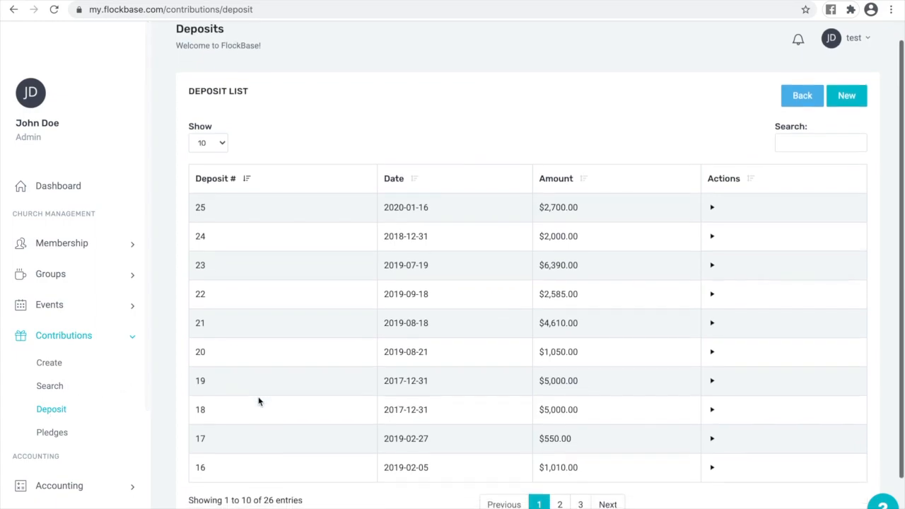
pyautogui.scroll(1, 259, 401)
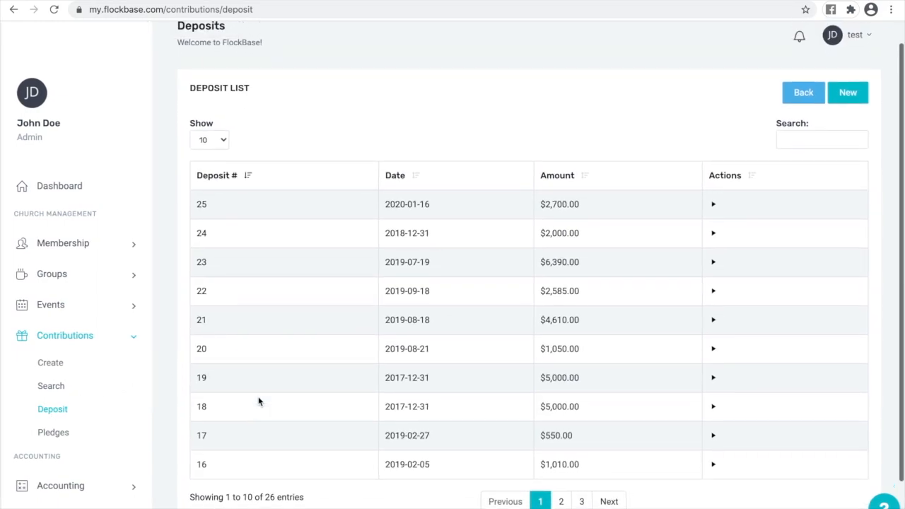
pyautogui.click(844, 93)
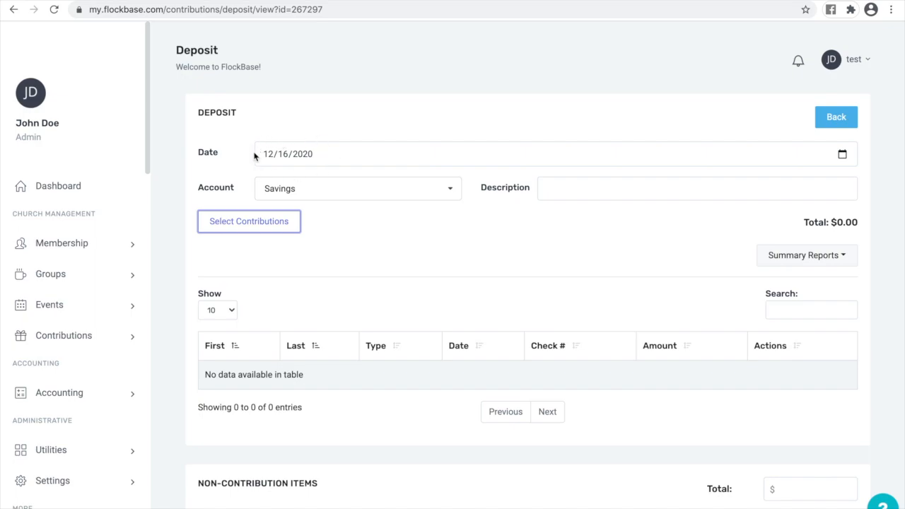
pyautogui.click(448, 191)
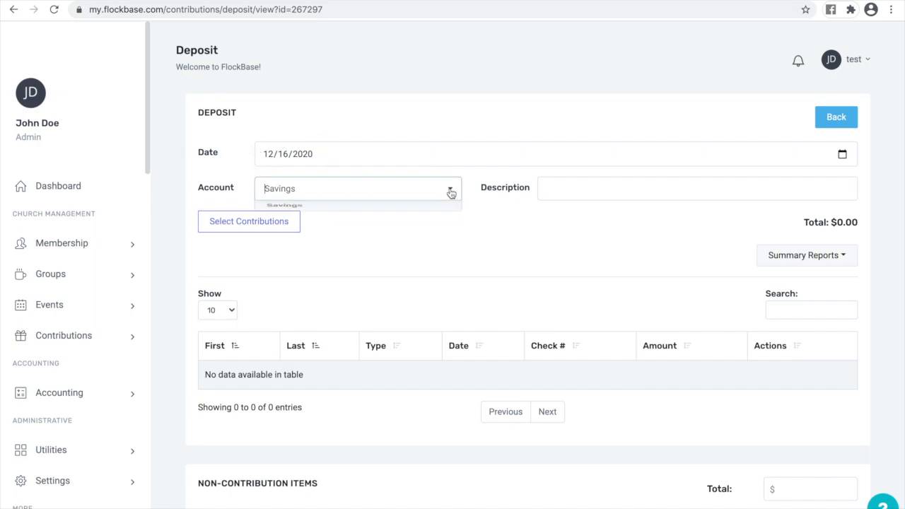
pyautogui.click(428, 214)
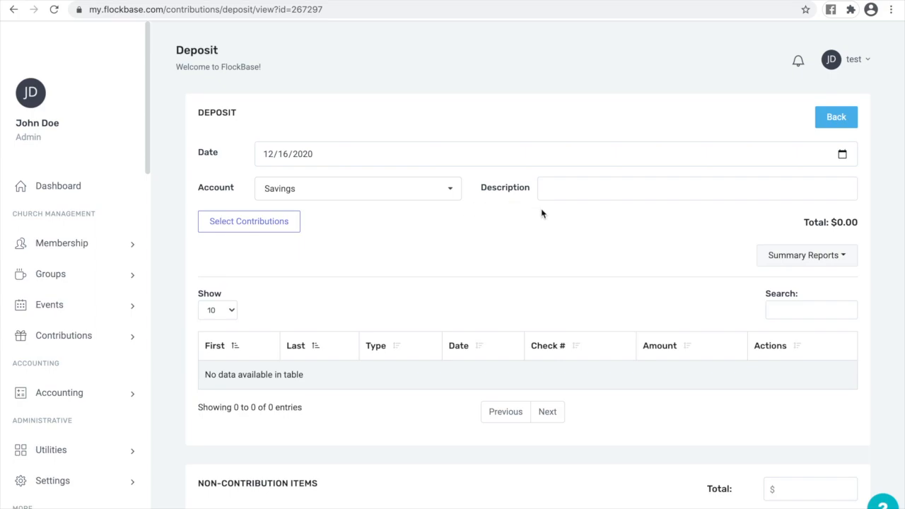
pyautogui.click(573, 187)
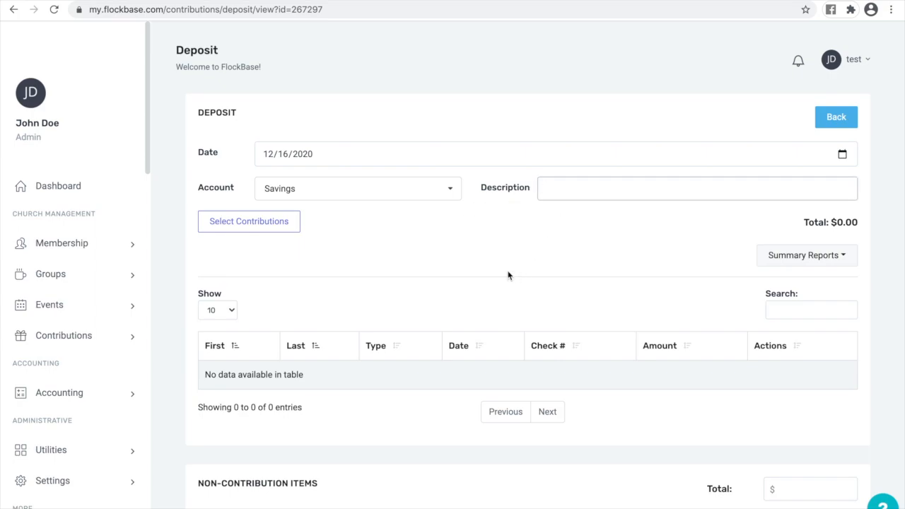
# Add the undeposited $200.00 cash contribution dated 2020-12-16 to the deposit.
pyautogui.click(264, 221)
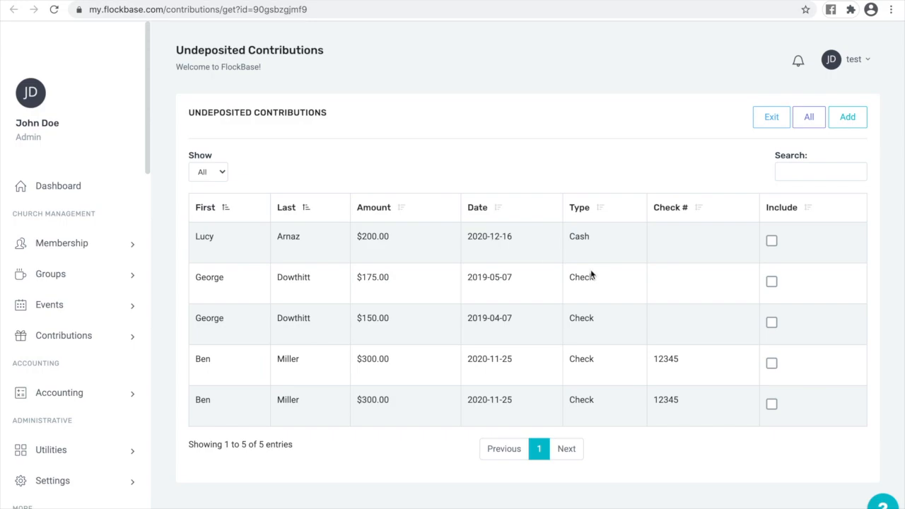
pyautogui.click(773, 242)
pyautogui.click(809, 117)
pyautogui.click(849, 119)
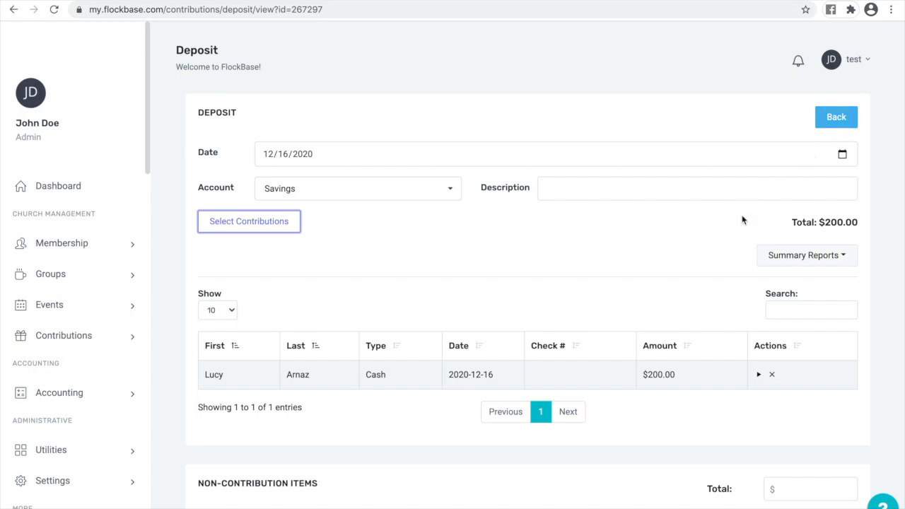
# Change the deposited cash contribution's Missions Africa amount to $250.00, save it and return to the deposit.
pyautogui.scroll(-1, 742, 219)
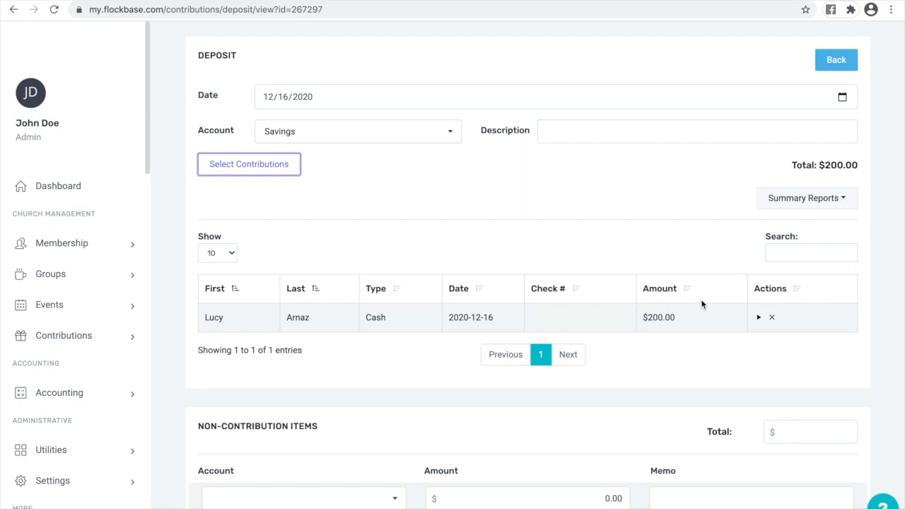
pyautogui.click(758, 317)
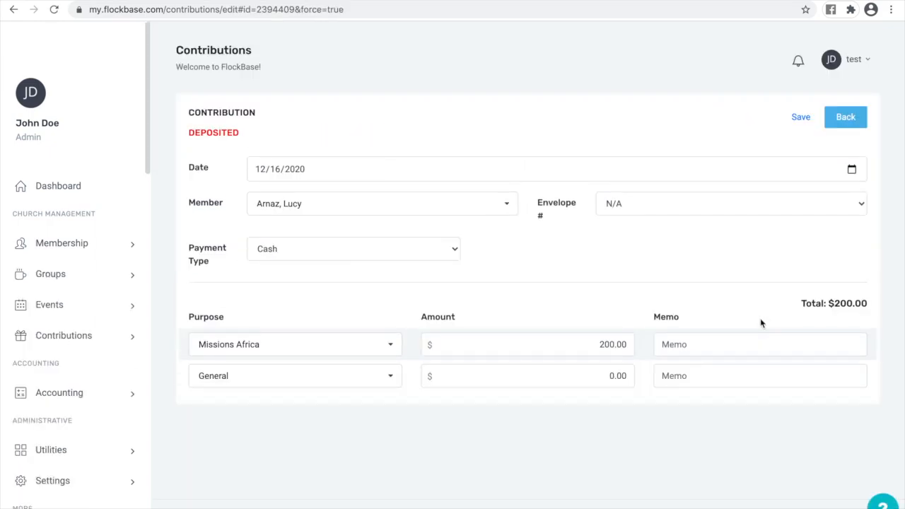
pyautogui.click(611, 344)
pyautogui.press('BackSpace')
pyautogui.write('5')
pyautogui.click(797, 120)
pyautogui.click(844, 119)
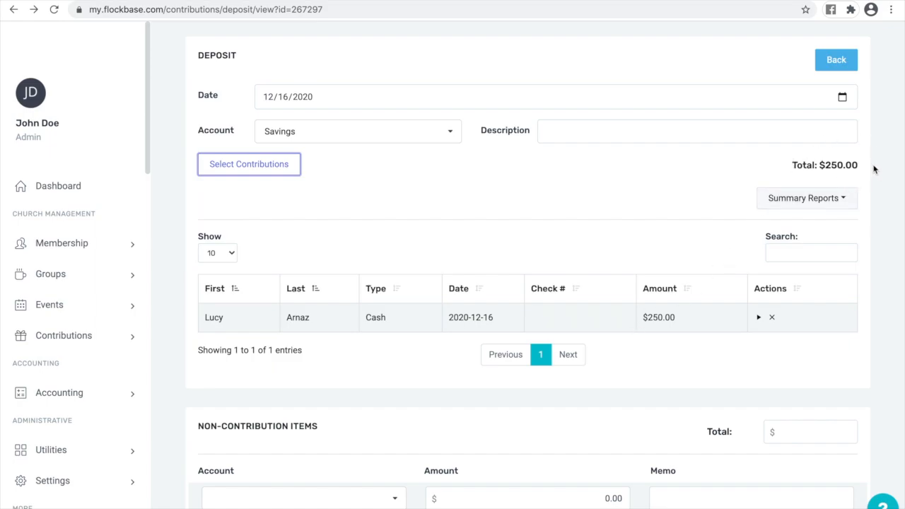
# View the deposit slip with contributor names for this deposit, and return to the deposit list.
pyautogui.click(789, 205)
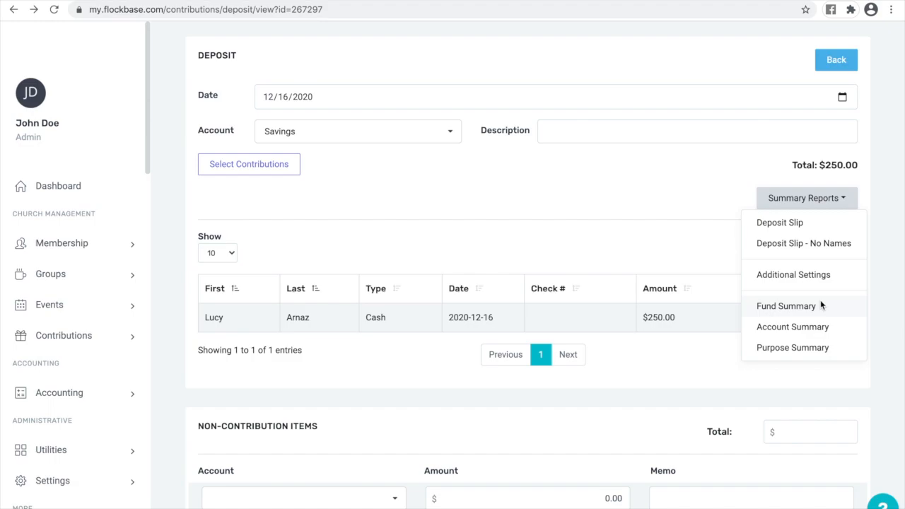
pyautogui.click(813, 230)
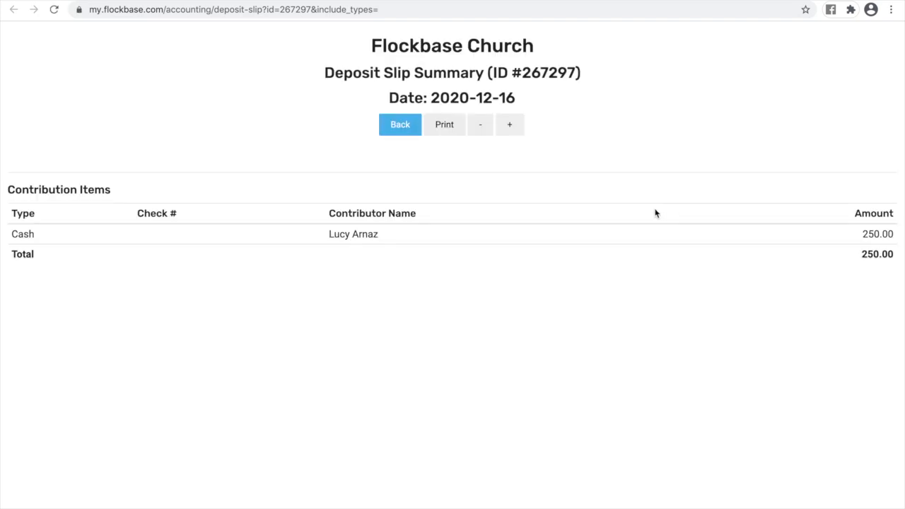
pyautogui.click(302, 1)
pyautogui.click(822, 62)
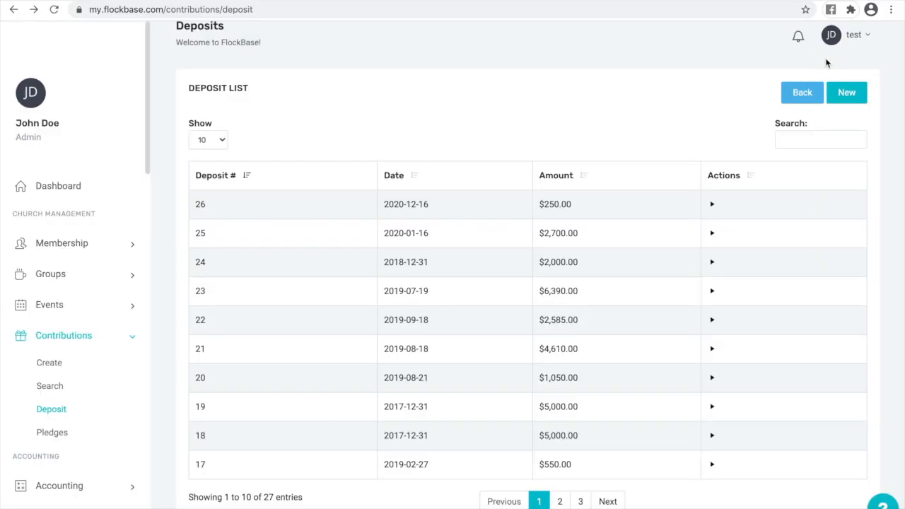
pyautogui.scroll(1, 422, 91)
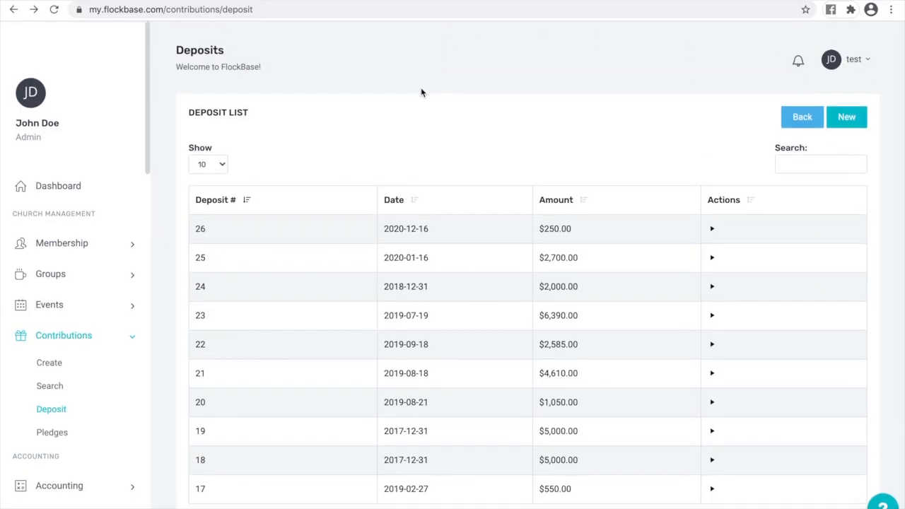